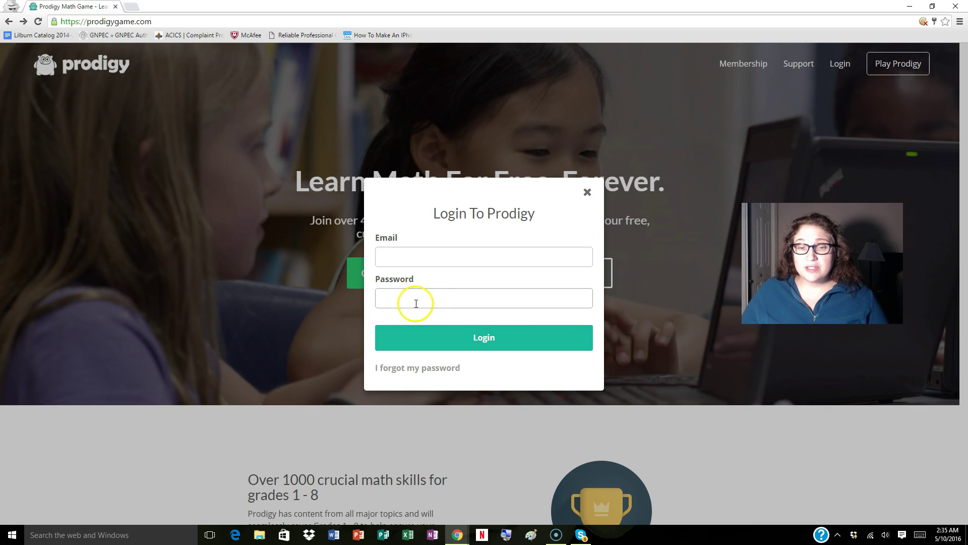
# - Log in to the teacher account using the saved e-mail and account password
pyautogui.click(404, 255)
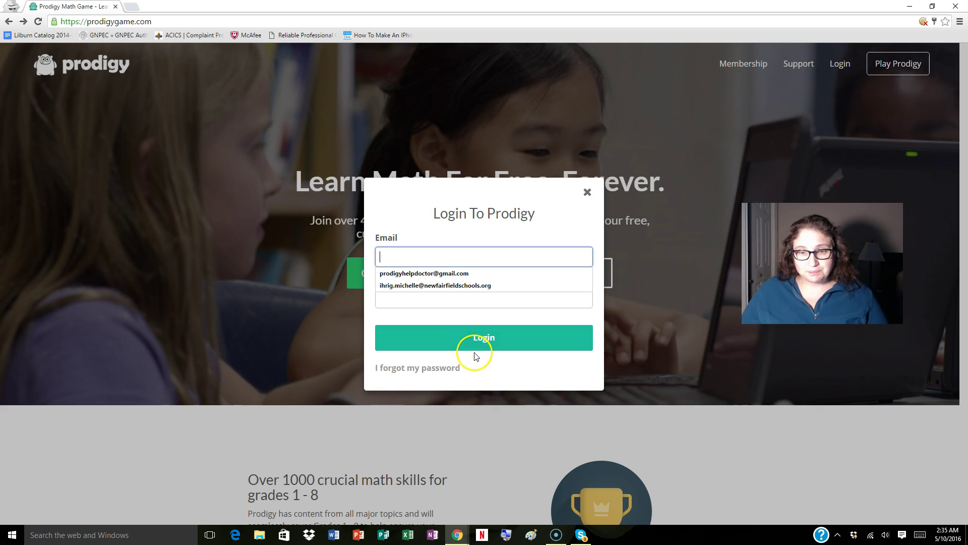
pyautogui.click(444, 273)
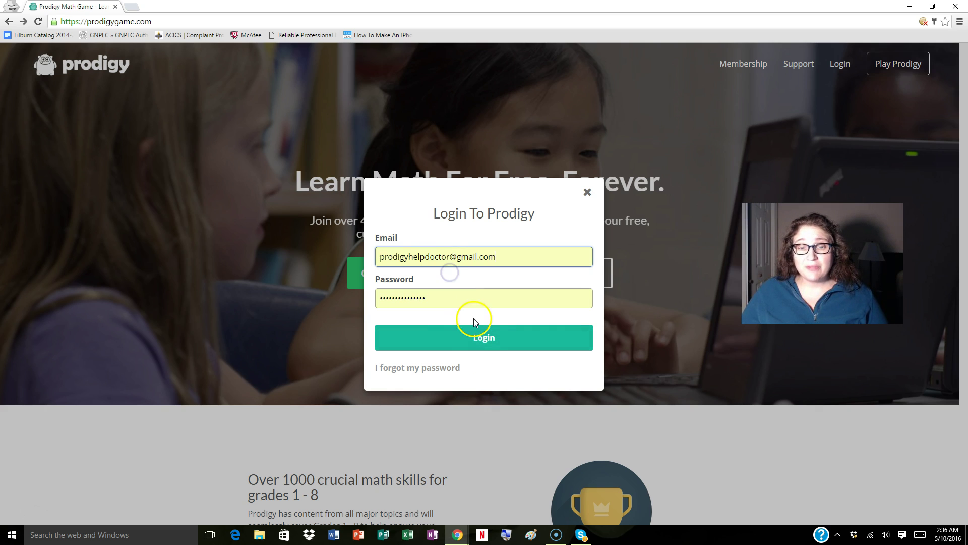
pyautogui.click(485, 337)
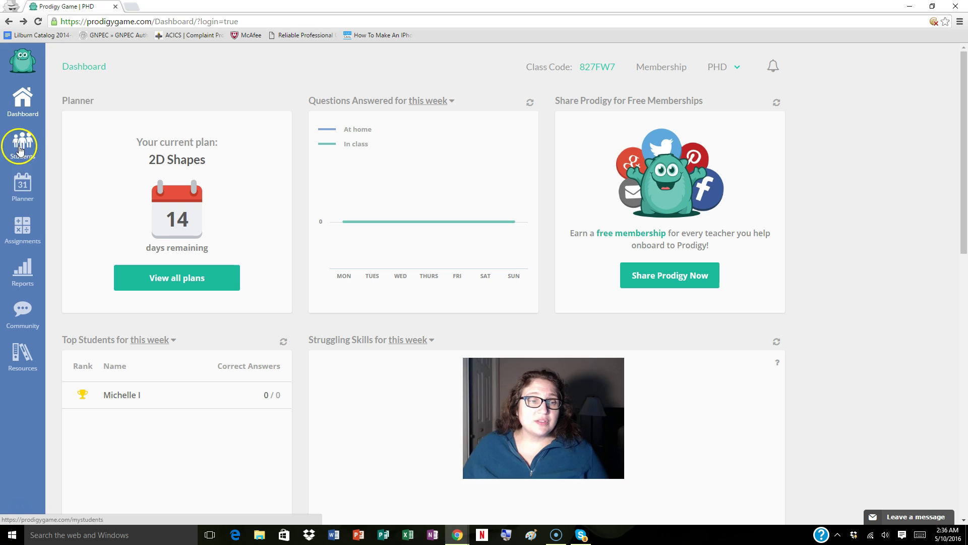
# - Start a new assignment and set its curriculum to Common Core
pyautogui.click(18, 223)
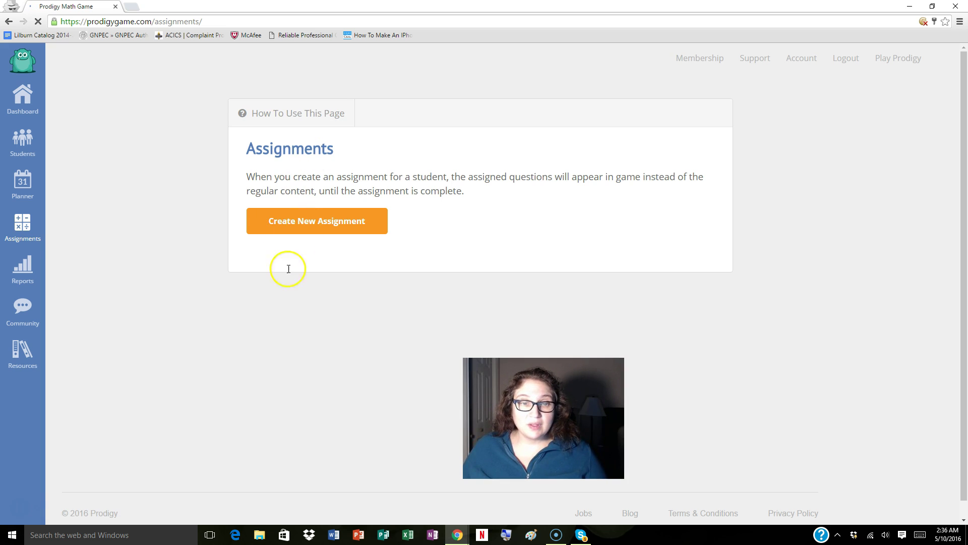
pyautogui.click(371, 226)
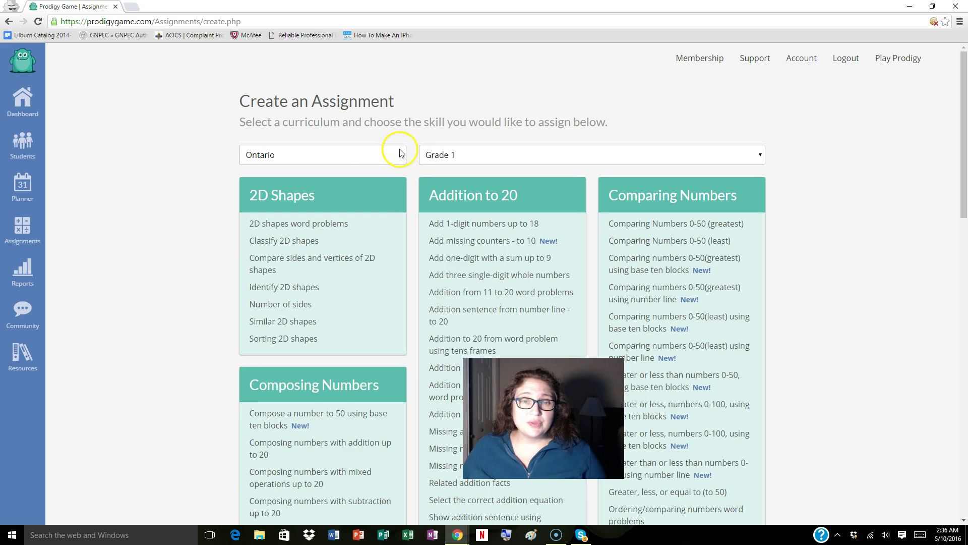
pyautogui.click(378, 160)
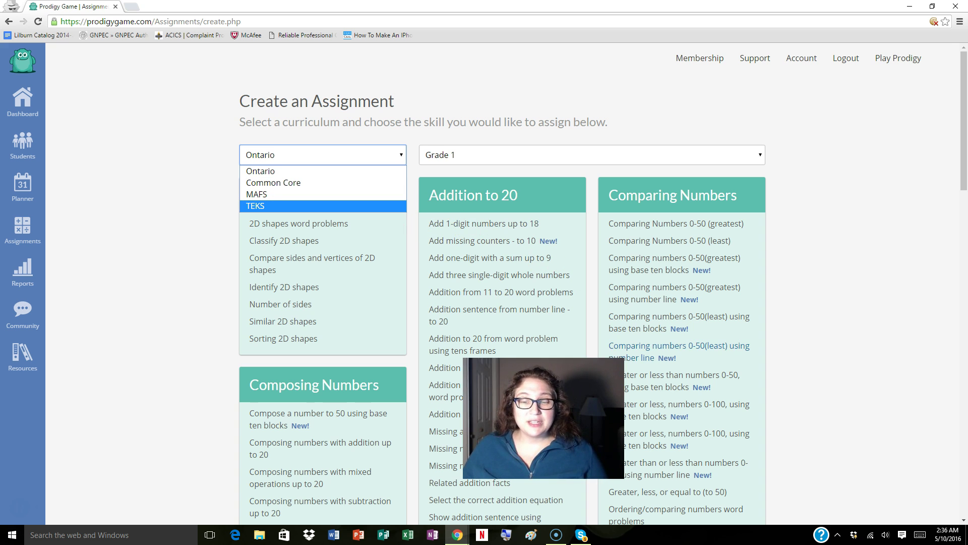
pyautogui.click(260, 174)
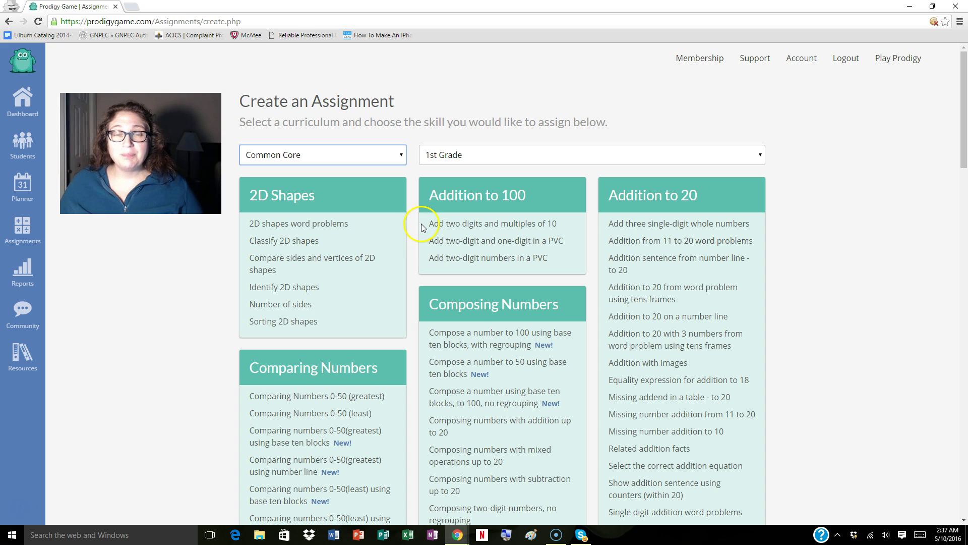
# - Review the Common Core skill lists for 1st Grade and 4th Grade
pyautogui.scroll(-4, 422, 223)
pyautogui.scroll(-10, 423, 225)
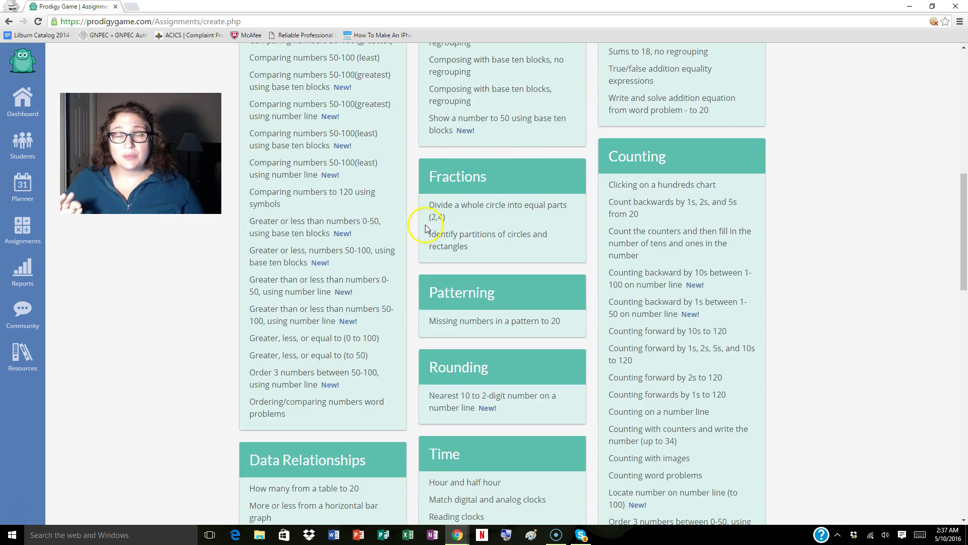
pyautogui.scroll(14, 434, 232)
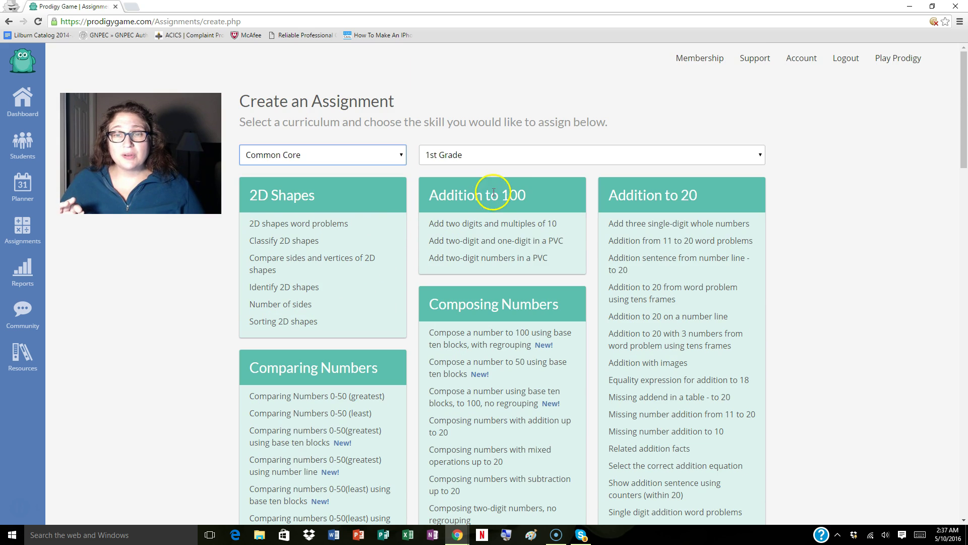
pyautogui.click(505, 146)
pyautogui.click(500, 206)
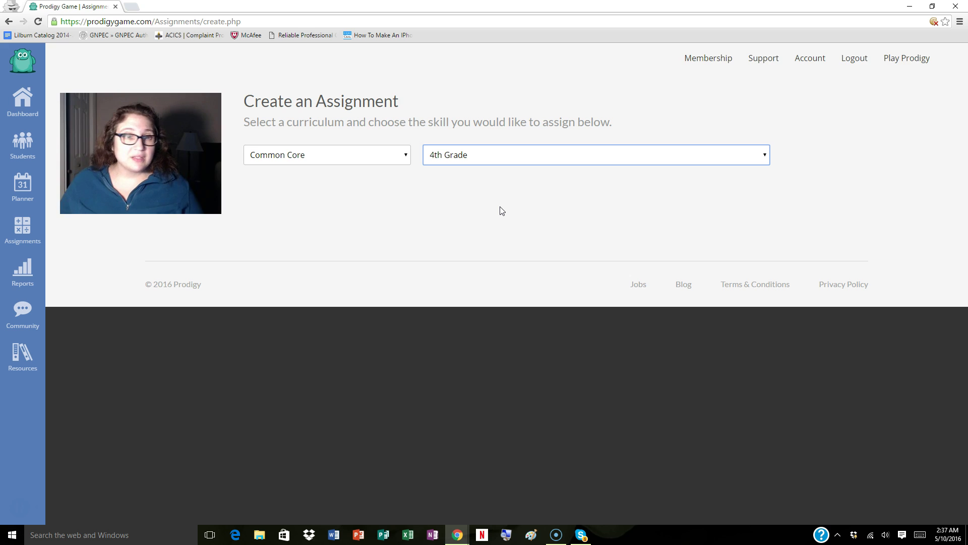
pyautogui.scroll(-5, 500, 207)
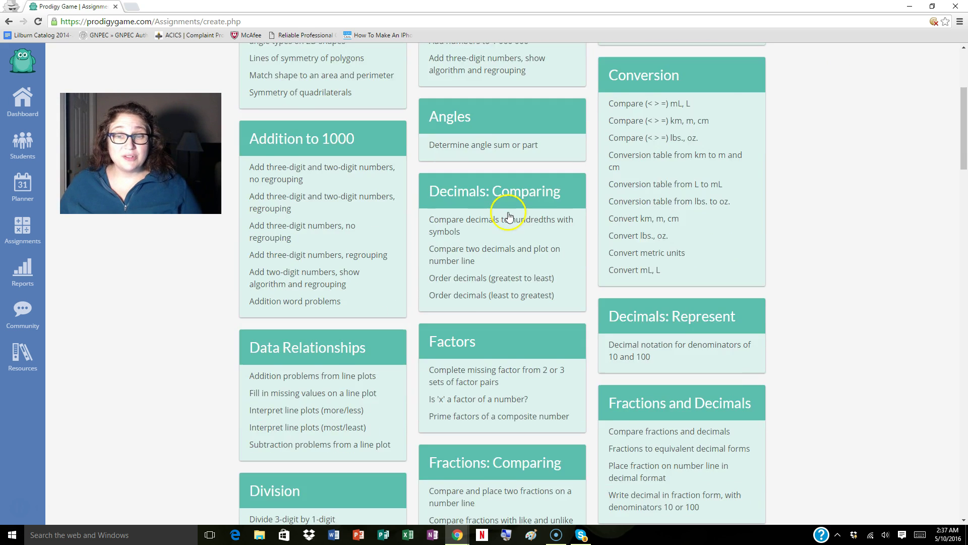
pyautogui.scroll(-15, 509, 217)
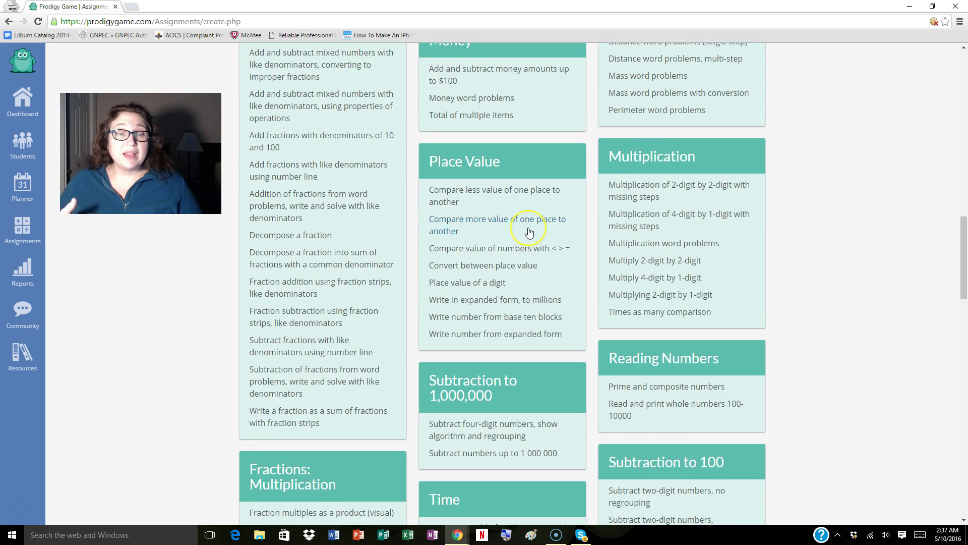
pyautogui.scroll(20, 529, 232)
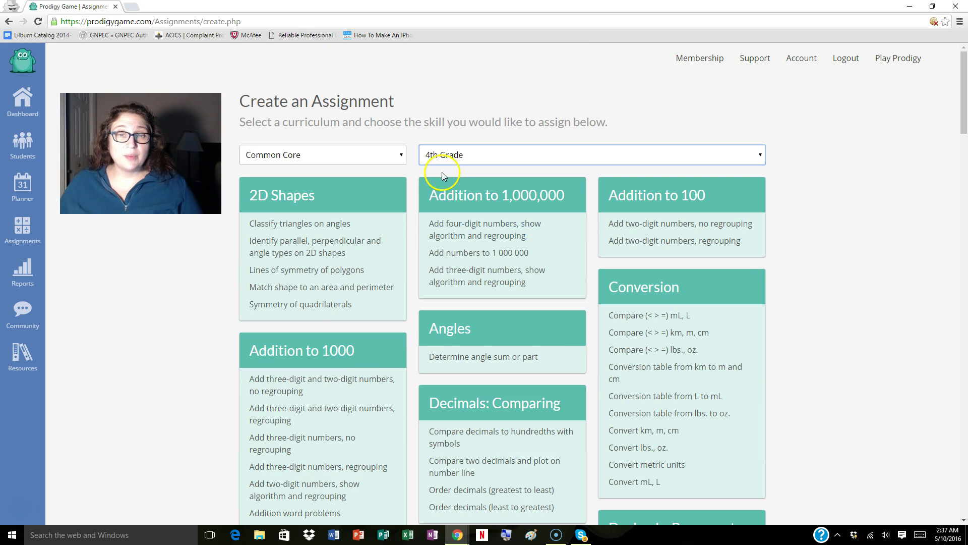
# - Set the grade to 1st Grade and choose the 2D shapes word problems skill for the assignment
pyautogui.click(451, 154)
pyautogui.click(443, 167)
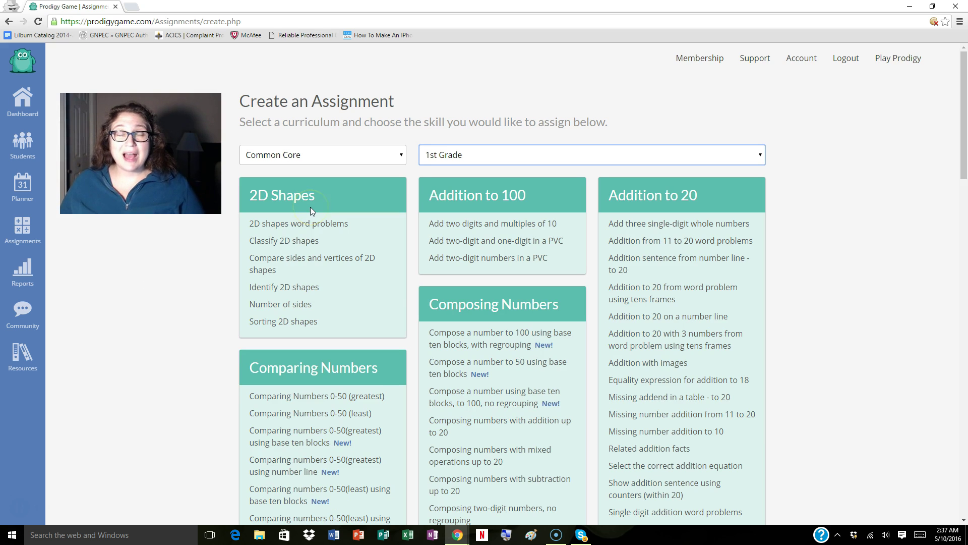
pyautogui.click(291, 223)
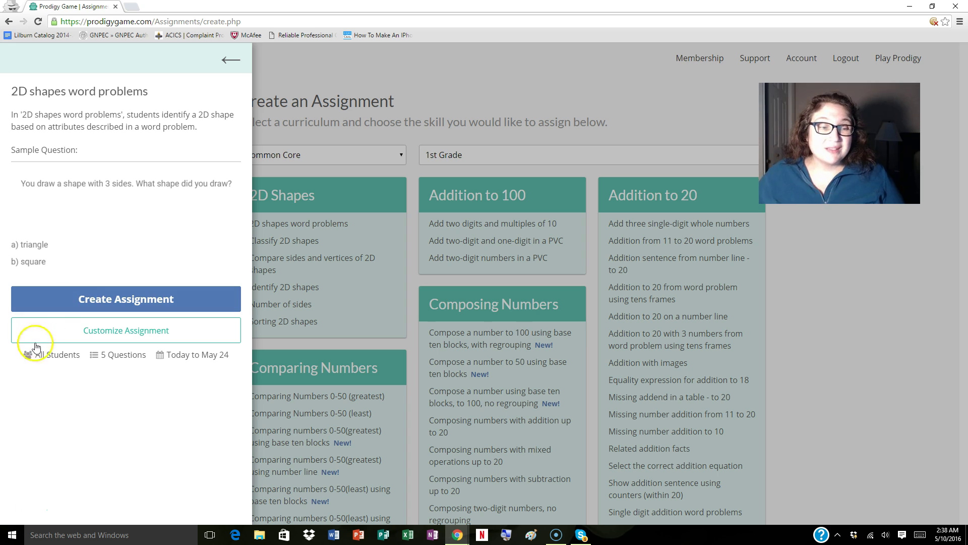
# - Customize the 2D shapes word problems assignment to have 8 questions
pyautogui.click(112, 314)
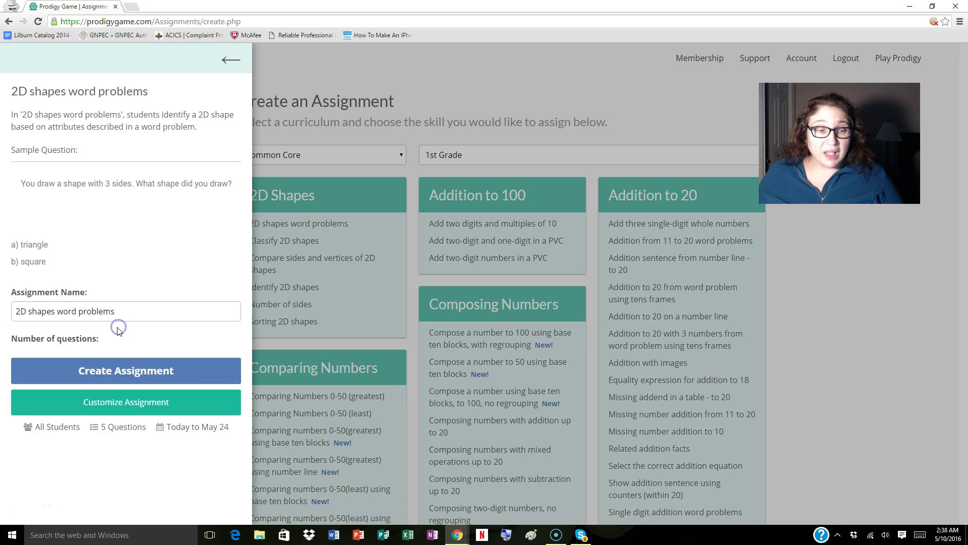
pyautogui.scroll(-1, 126, 324)
pyautogui.scroll(-3, 127, 324)
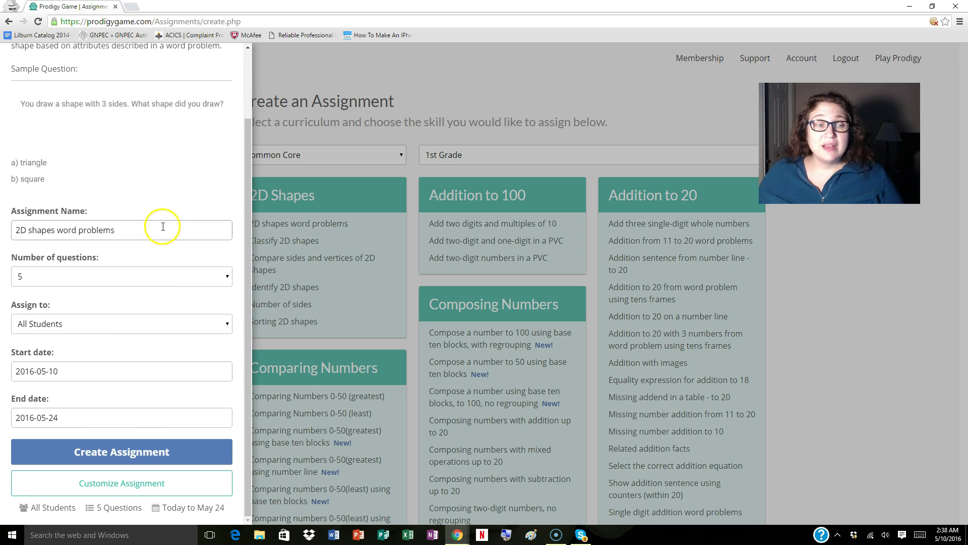
pyautogui.click(162, 226)
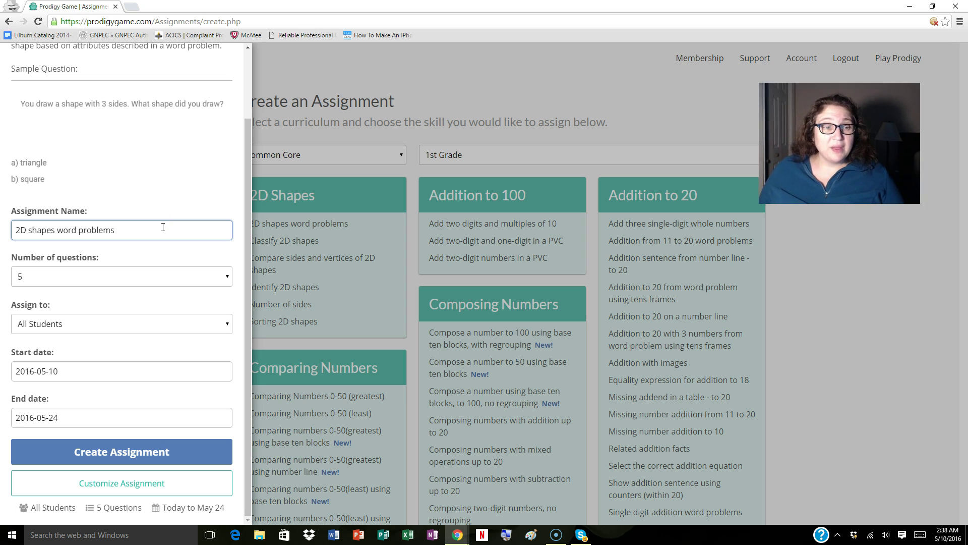
pyautogui.click(156, 275)
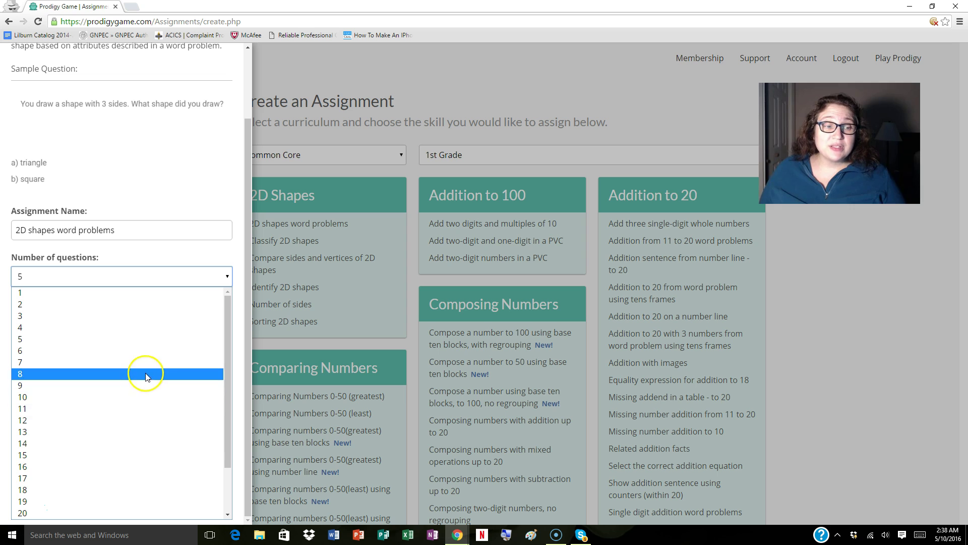
pyautogui.click(146, 374)
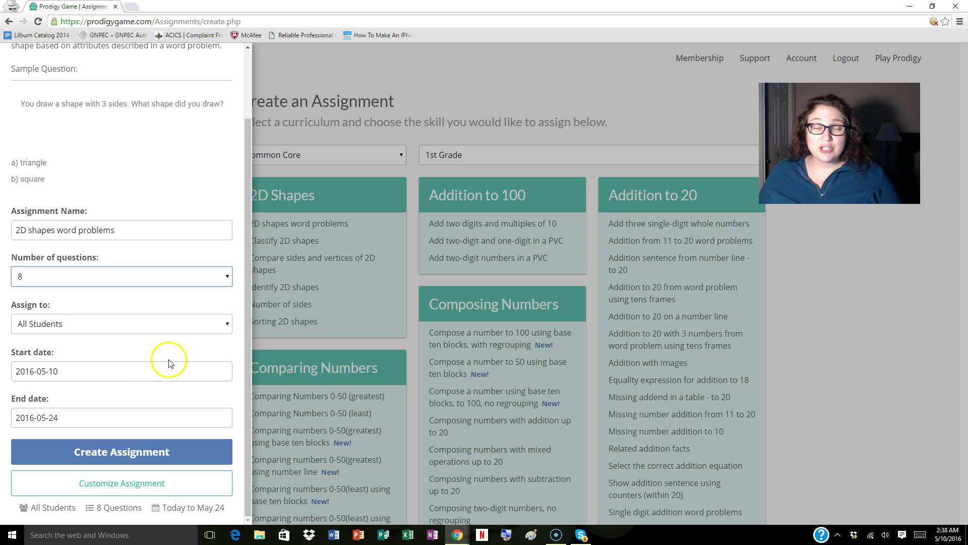
# - Open the student selection for the 2D shapes word problems assignment and back out without picking anyone
pyautogui.click(161, 329)
pyautogui.click(161, 329)
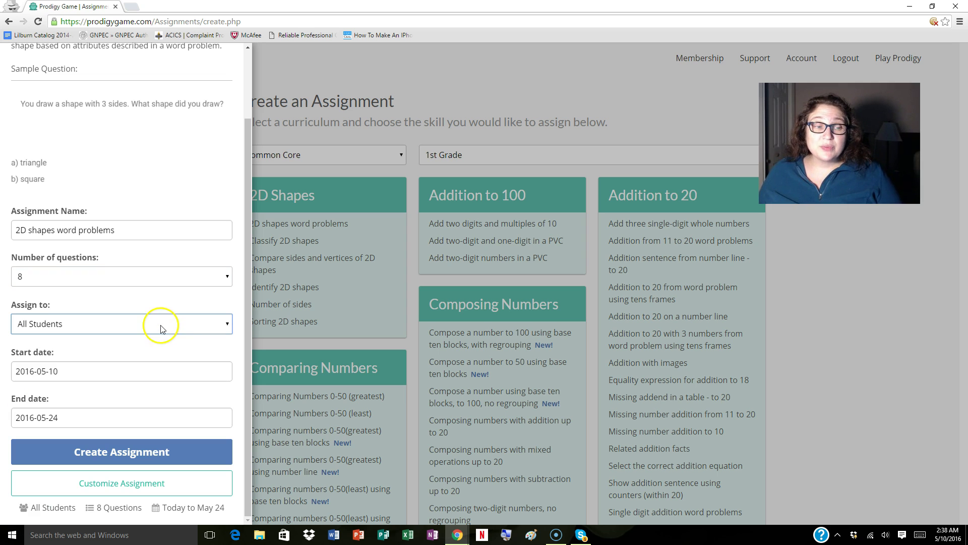
pyautogui.click(161, 329)
pyautogui.click(146, 348)
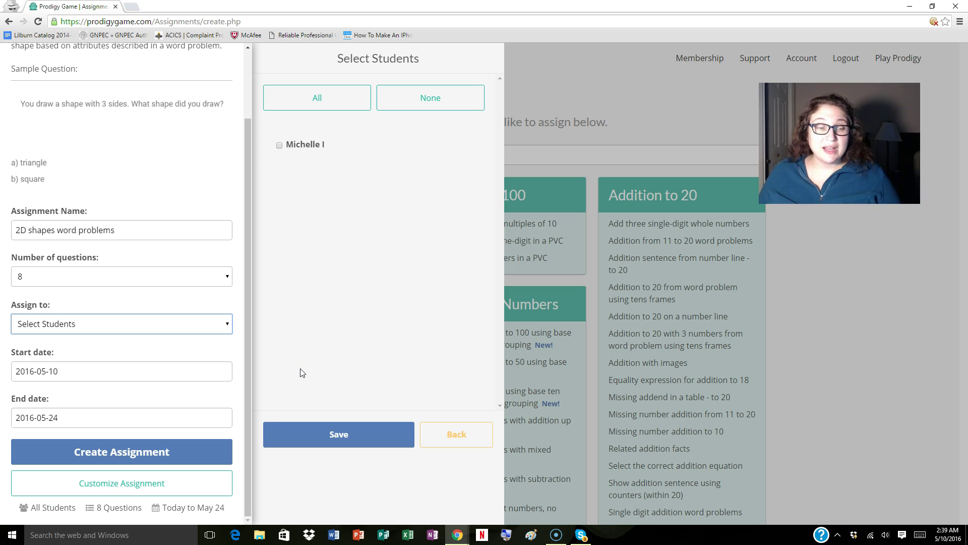
pyautogui.click(456, 434)
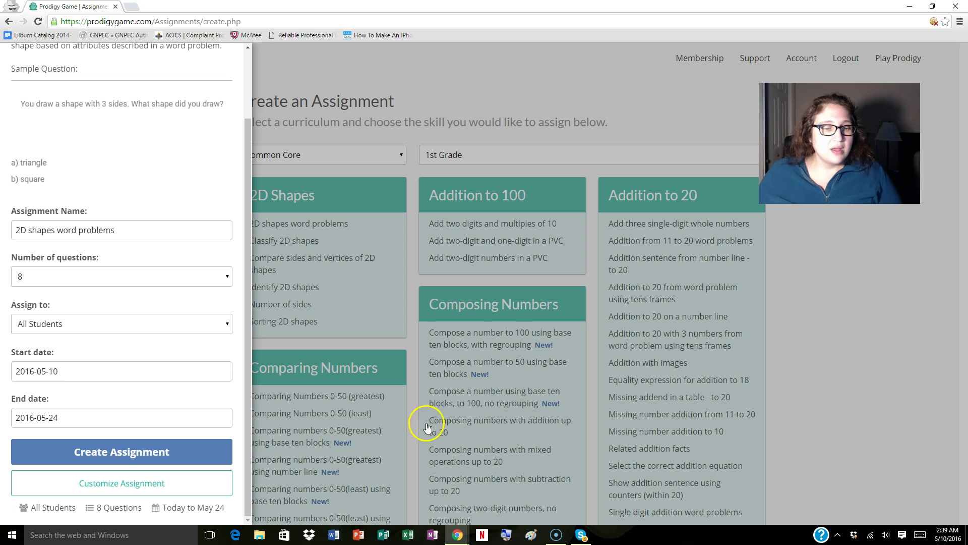
# - Create the 2D shapes word problems assignment for all students and dismiss the confirmation
pyautogui.click(115, 459)
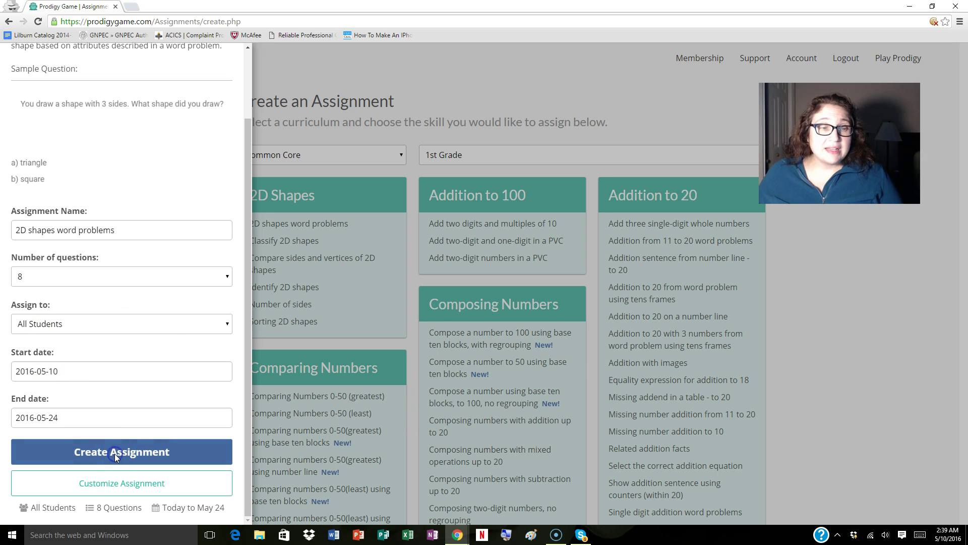
pyautogui.click(444, 311)
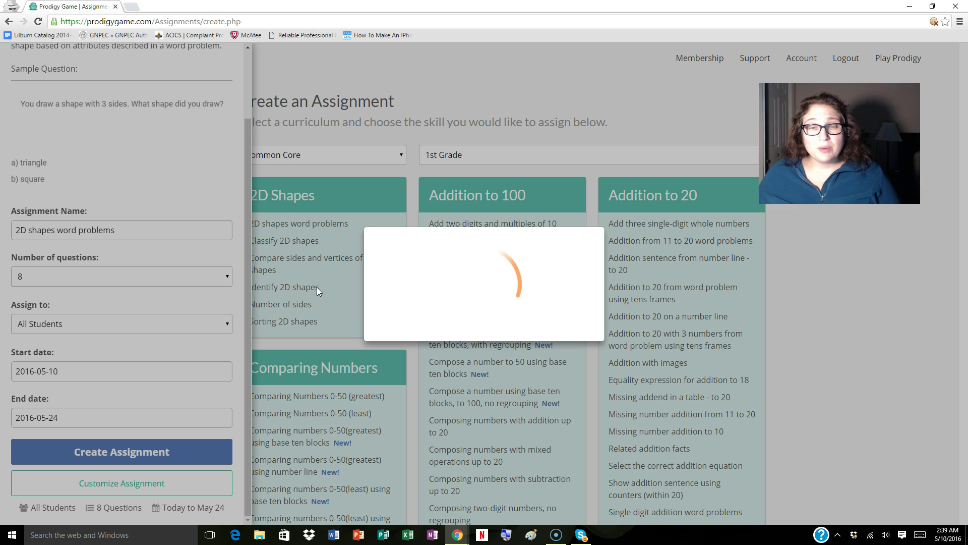
pyautogui.click(481, 312)
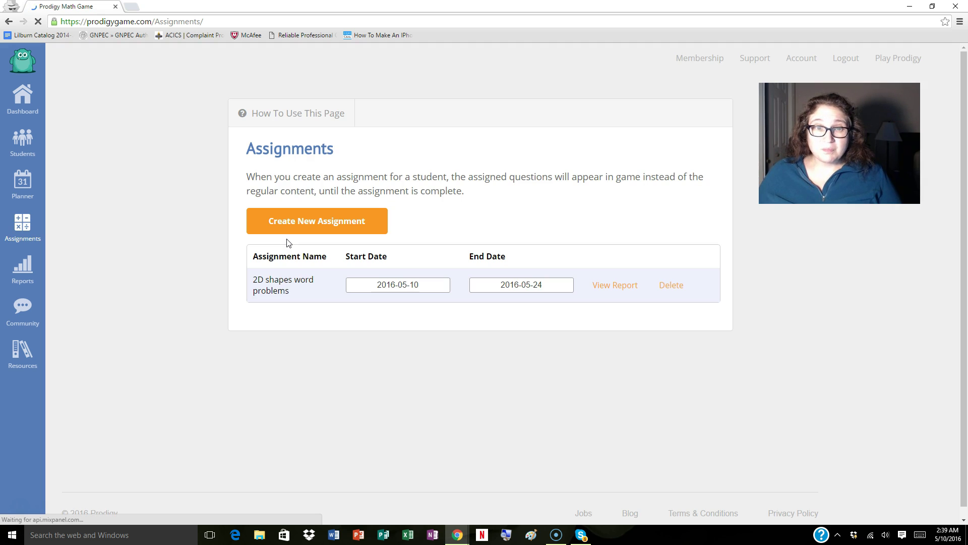
# - Start another new assignment and set its curriculum to Common Core
pyautogui.click(284, 225)
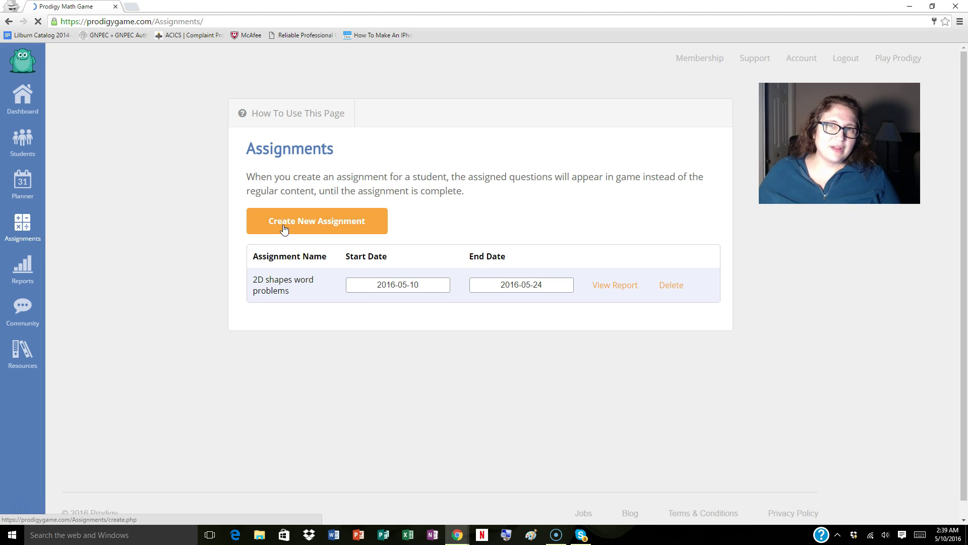
pyautogui.click(283, 217)
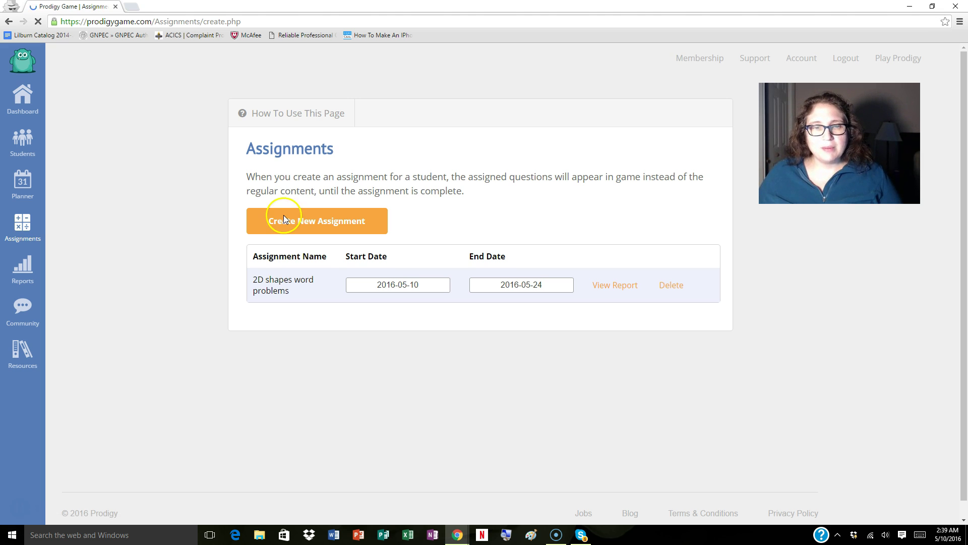
pyautogui.click(303, 220)
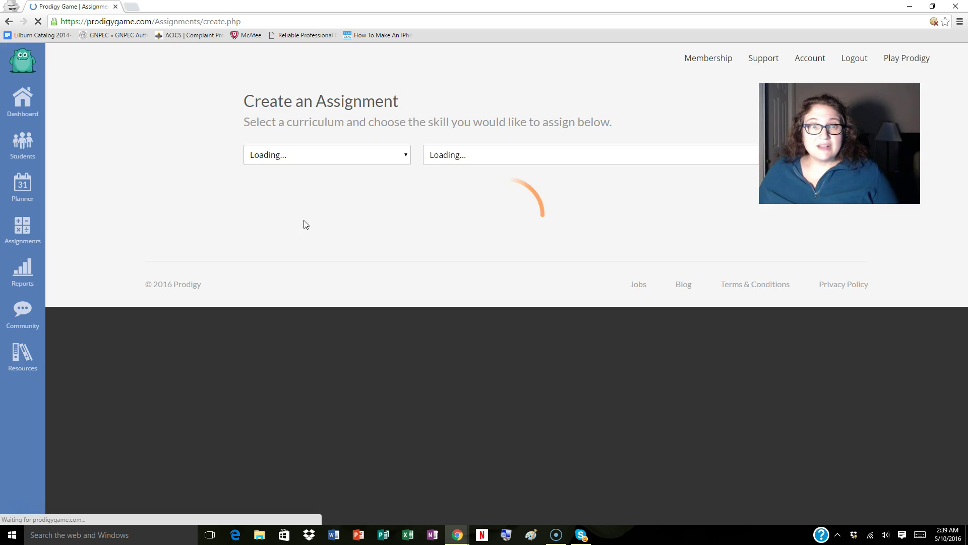
pyautogui.click(304, 220)
pyautogui.click(528, 146)
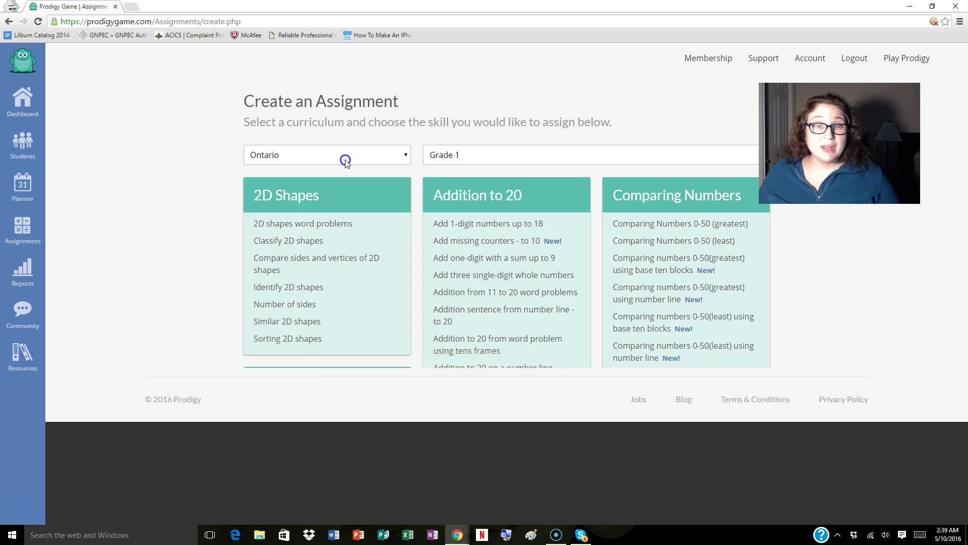
pyautogui.click(345, 159)
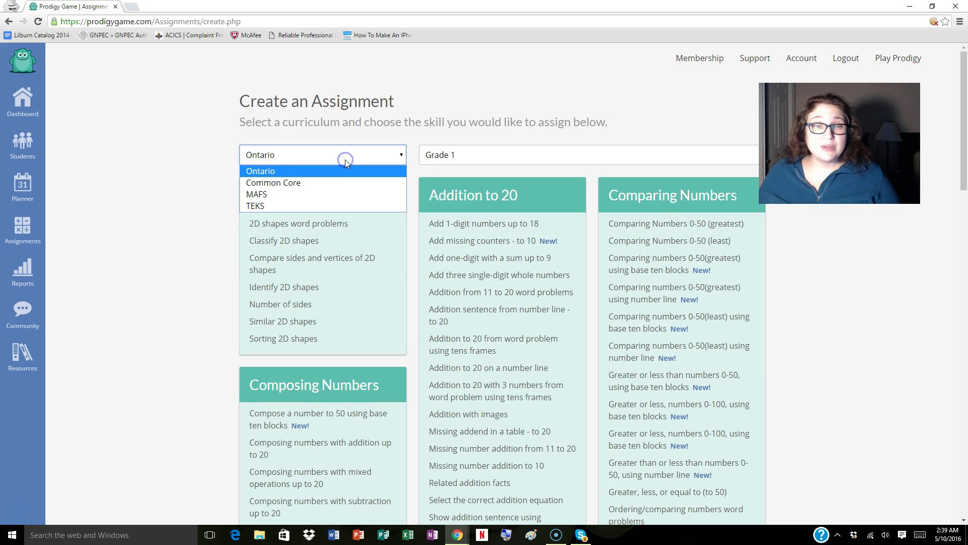
pyautogui.click(346, 182)
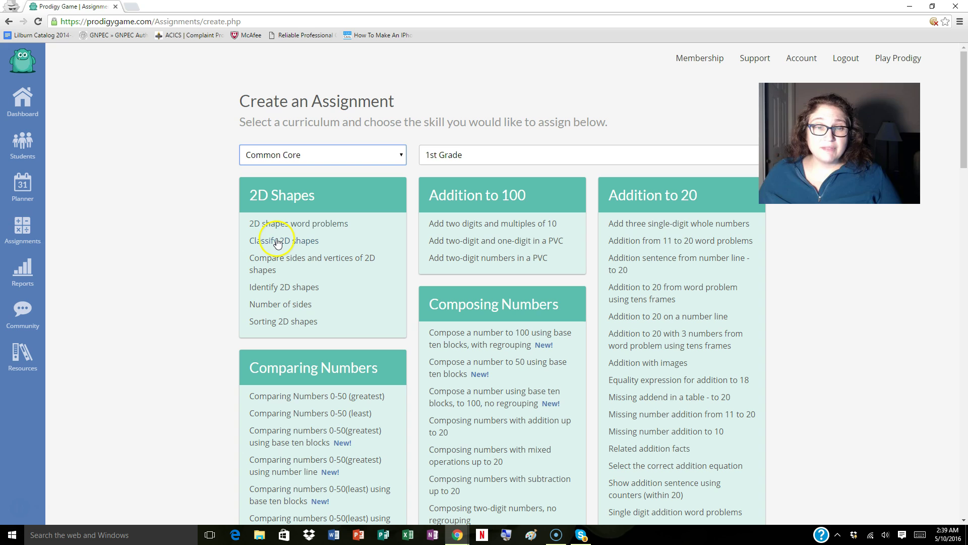
# - Choose the Classify 2D shapes skill and customize its assignment to have 8 questions
pyautogui.click(277, 241)
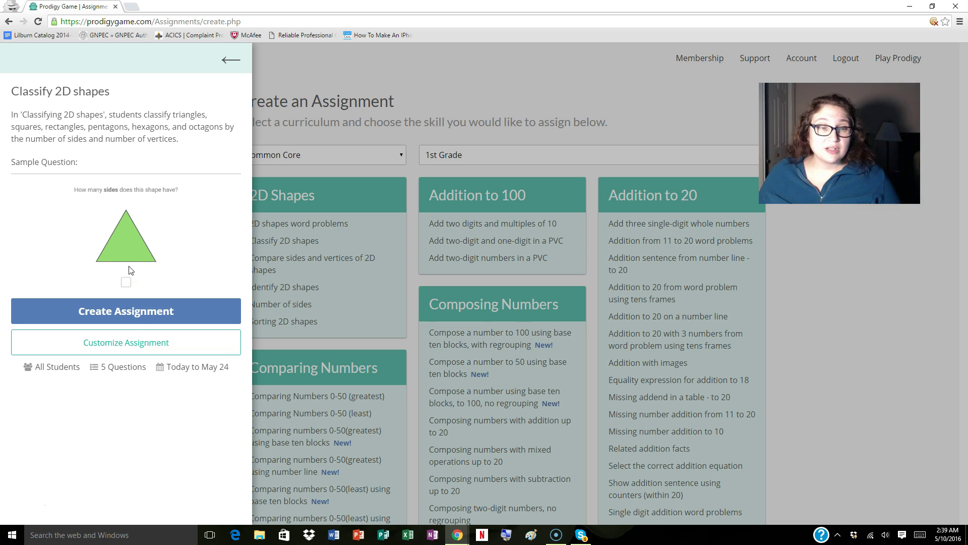
pyautogui.click(126, 342)
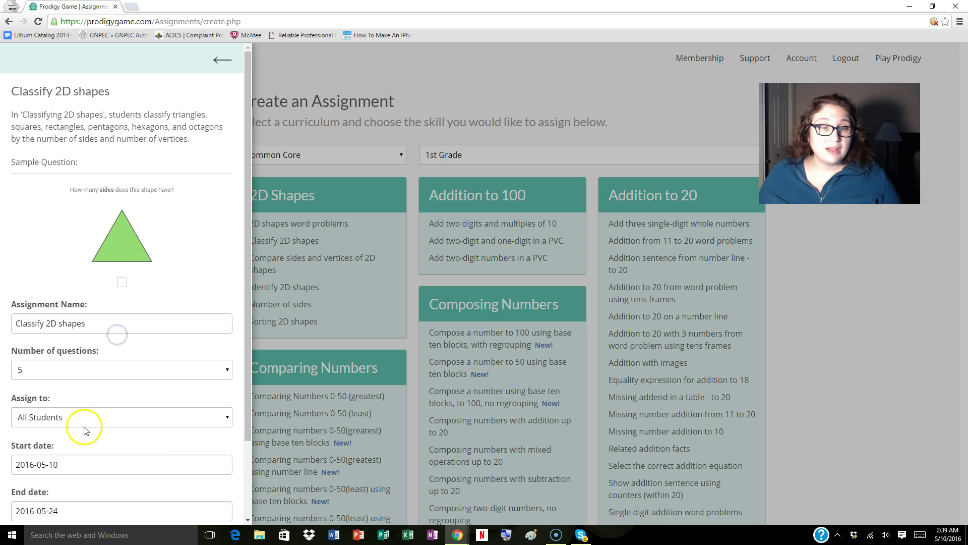
pyautogui.click(88, 368)
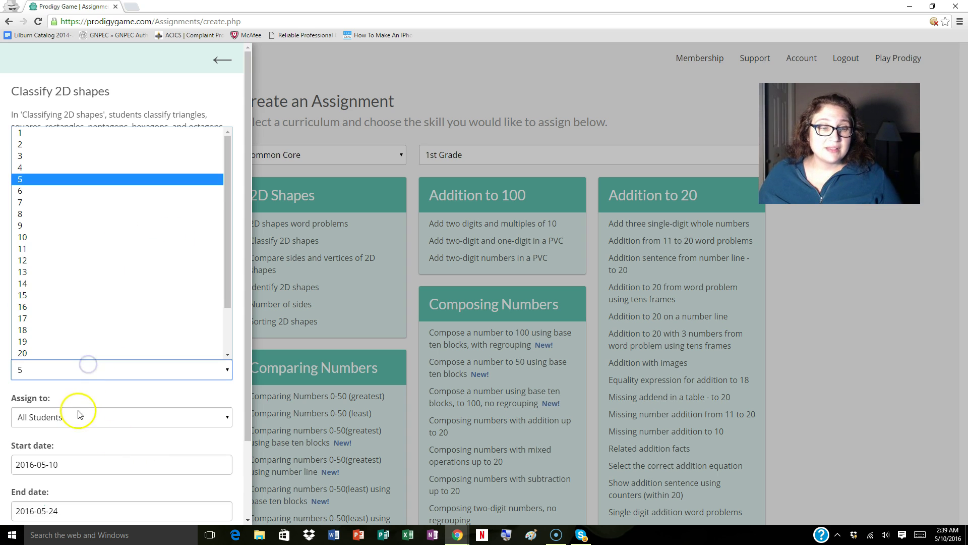
pyautogui.click(76, 214)
pyautogui.scroll(-2, 173, 339)
# - Create the Classify 2D shapes assignment and close the confirmation
pyautogui.click(122, 451)
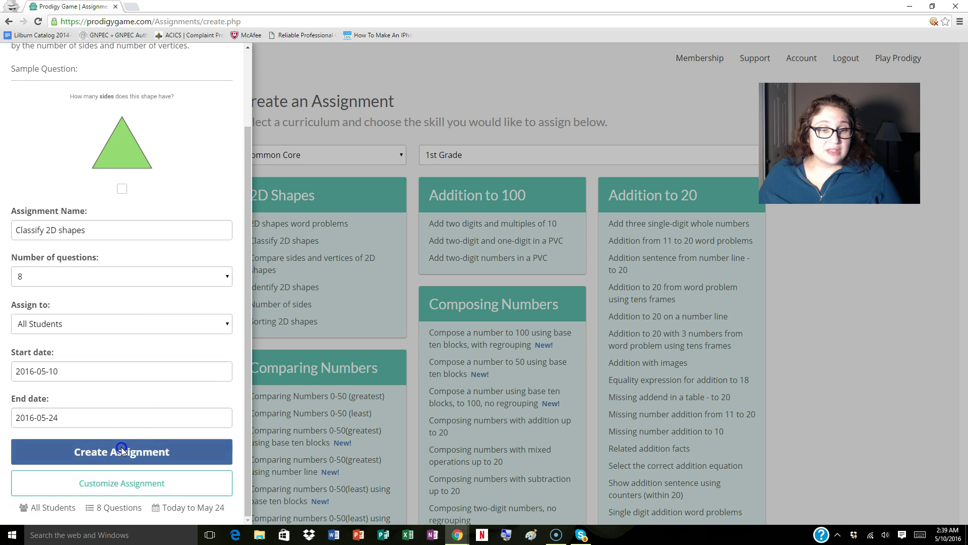
pyautogui.click(447, 310)
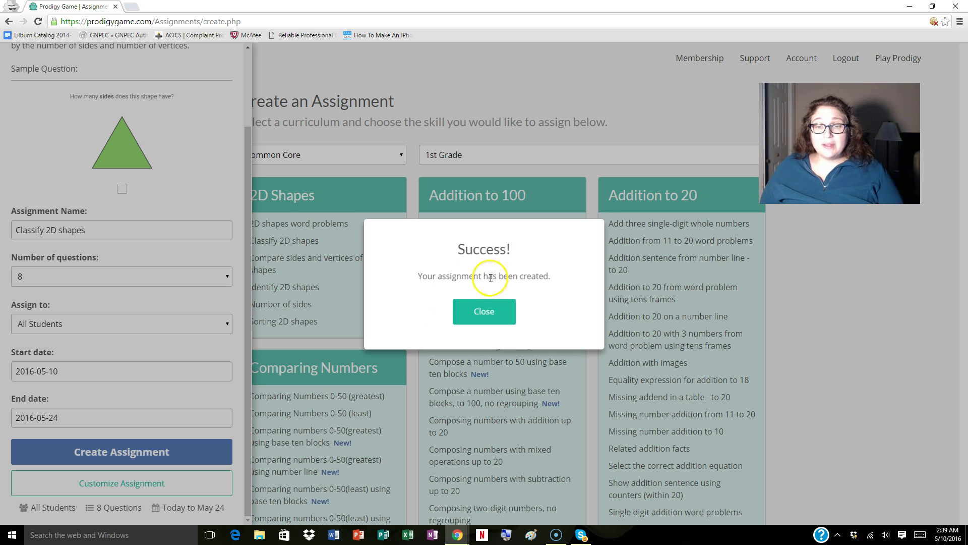
pyautogui.click(460, 316)
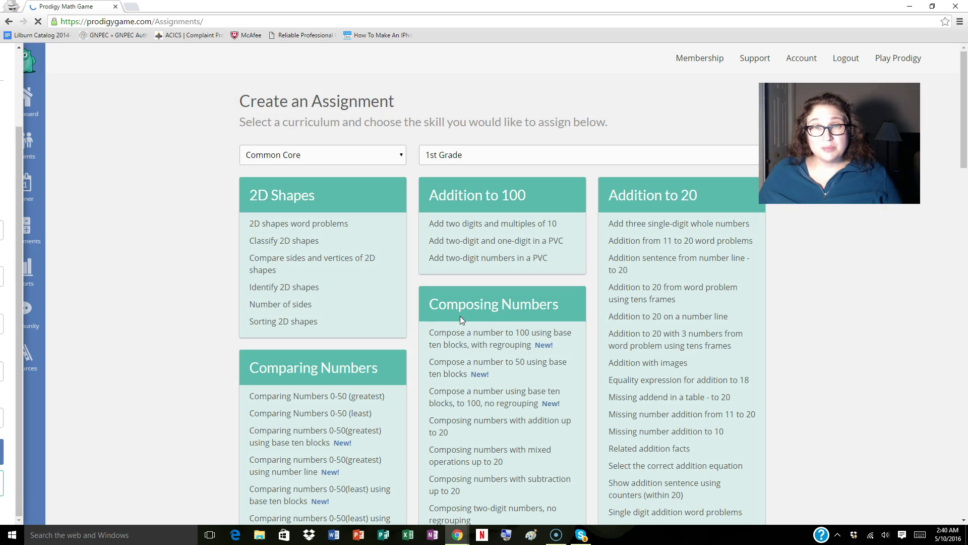